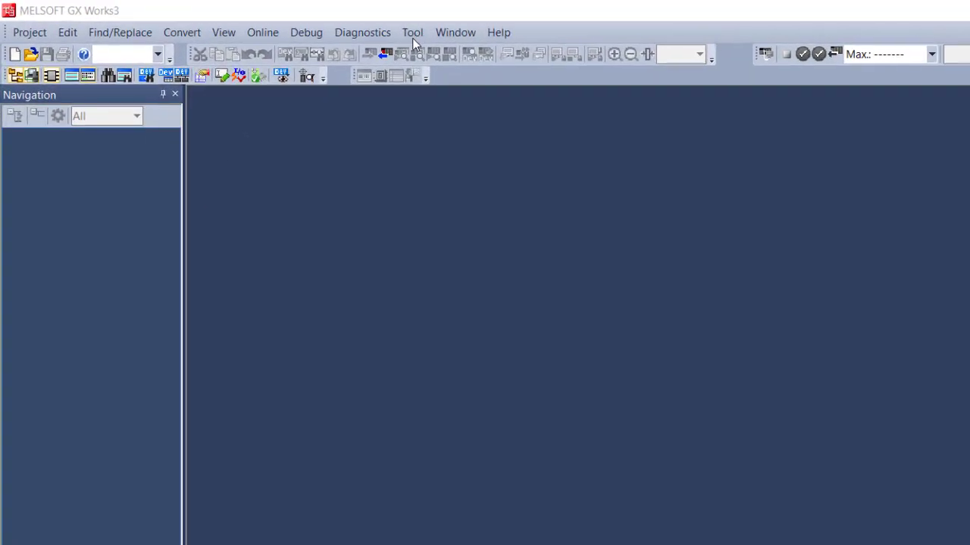
- Register the Crevis GN-9285 profile zip from CrevisProjects through Profile Management
left_click(214, 17)
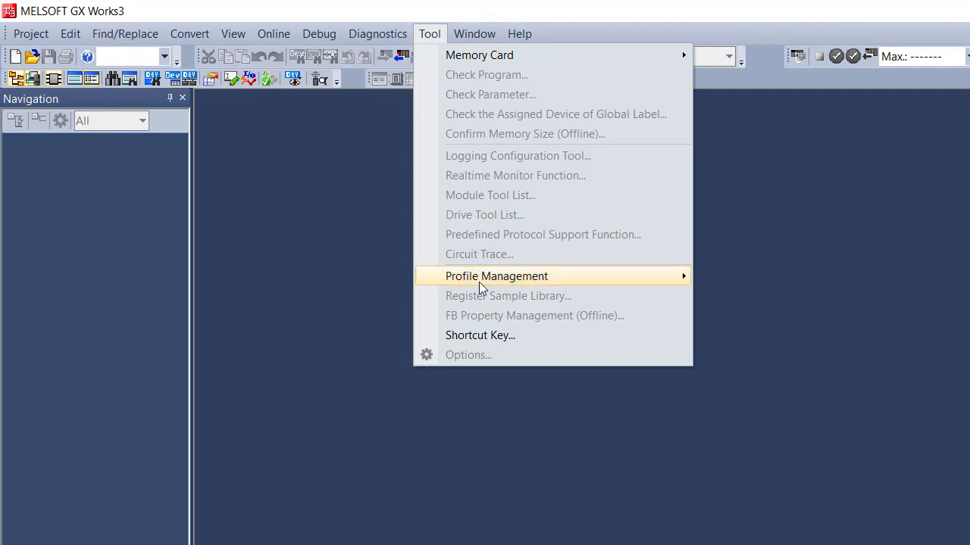
mouse_move(496, 276)
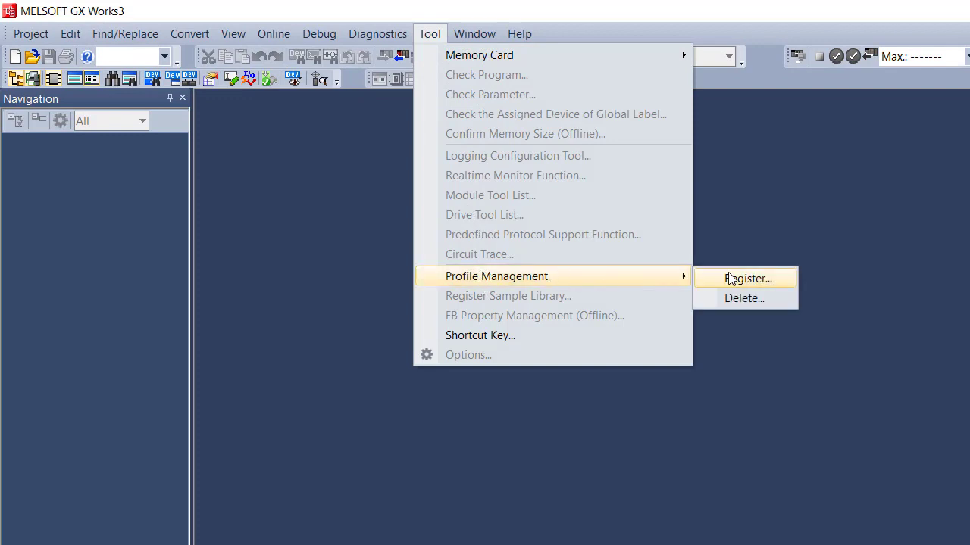
left_click(732, 279)
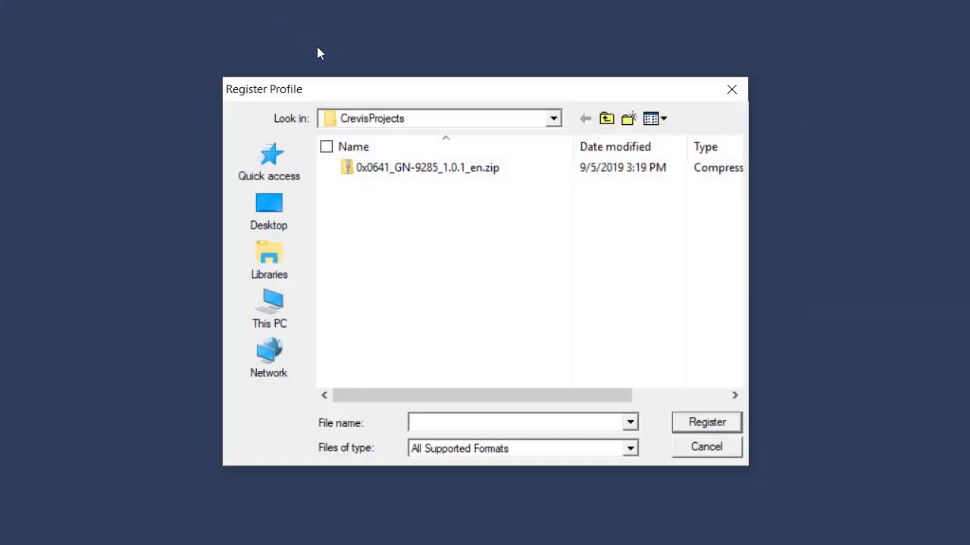
left_click(415, 173)
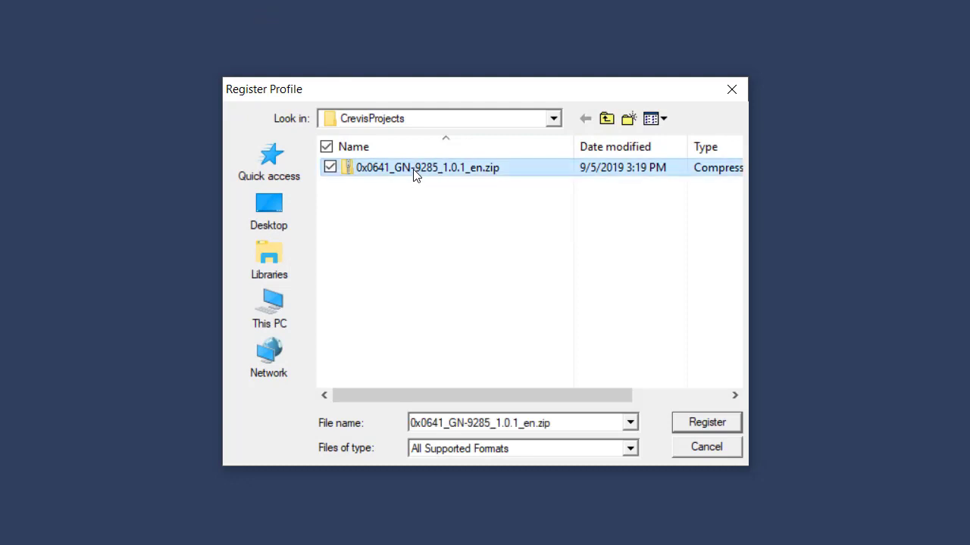
left_click(694, 426)
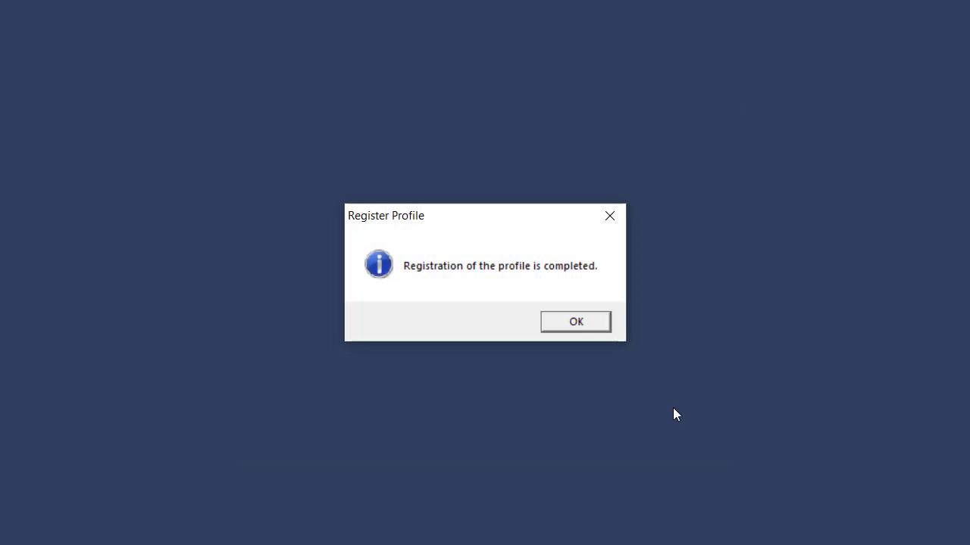
- Acknowledge the registration and open the RJ71GF11-T2 Network Configuration Settings detailed editor
left_click(577, 323)
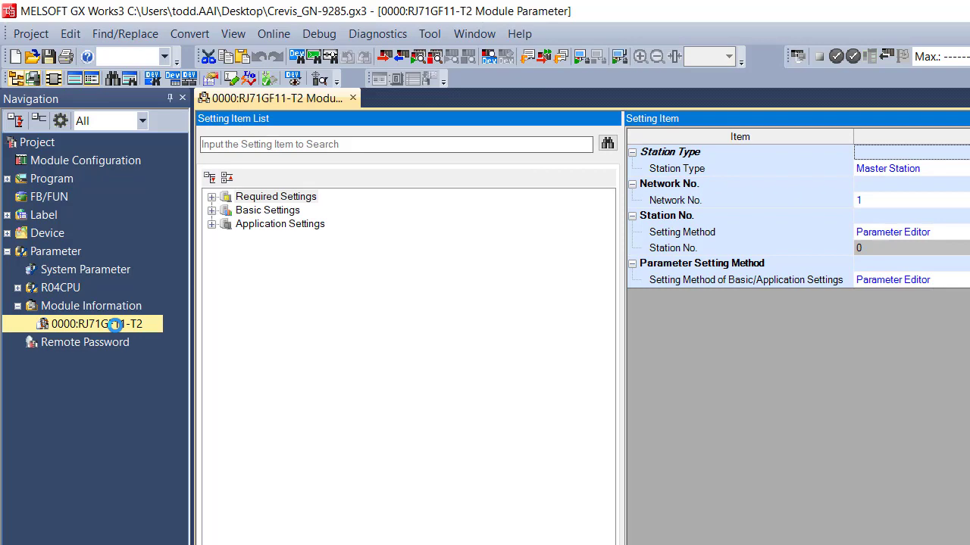
left_click(211, 210)
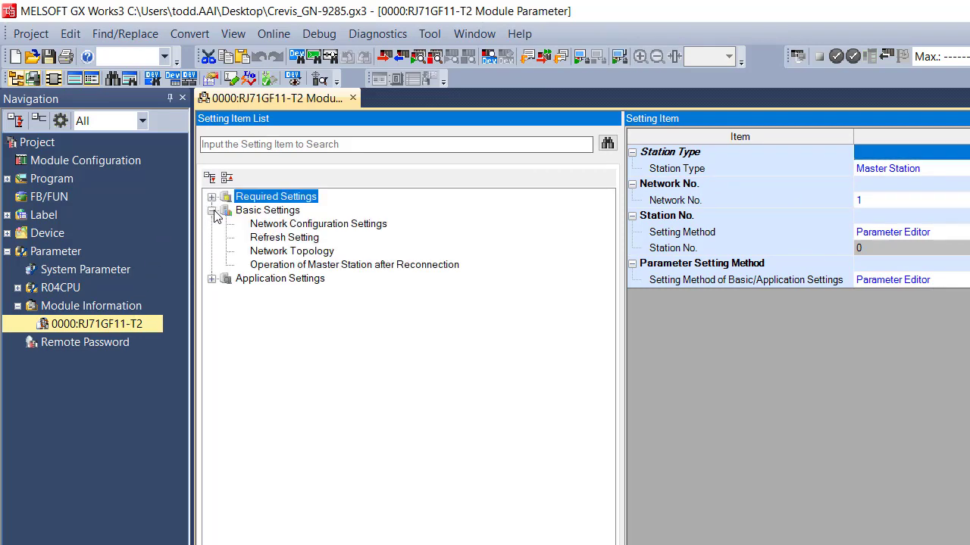
left_click(277, 224)
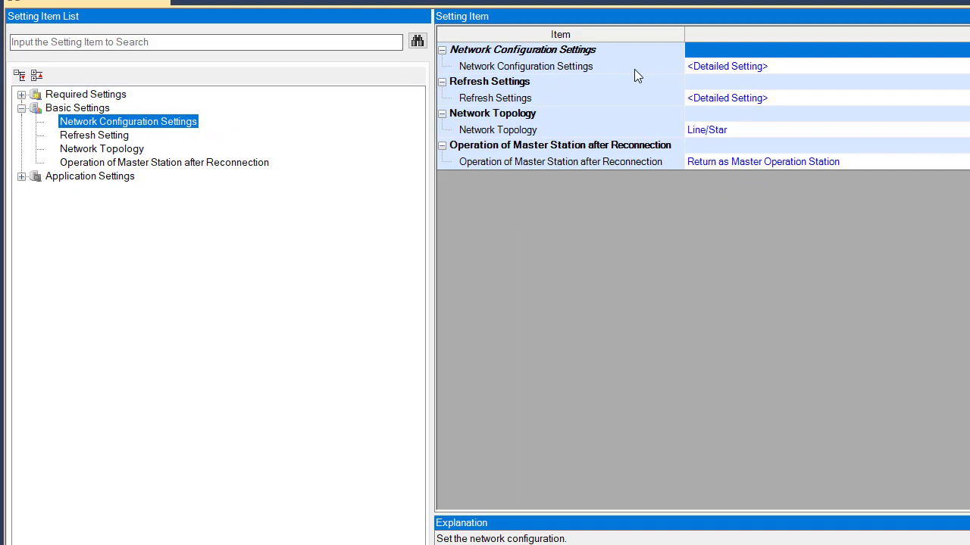
left_click(703, 70)
double_click(703, 70)
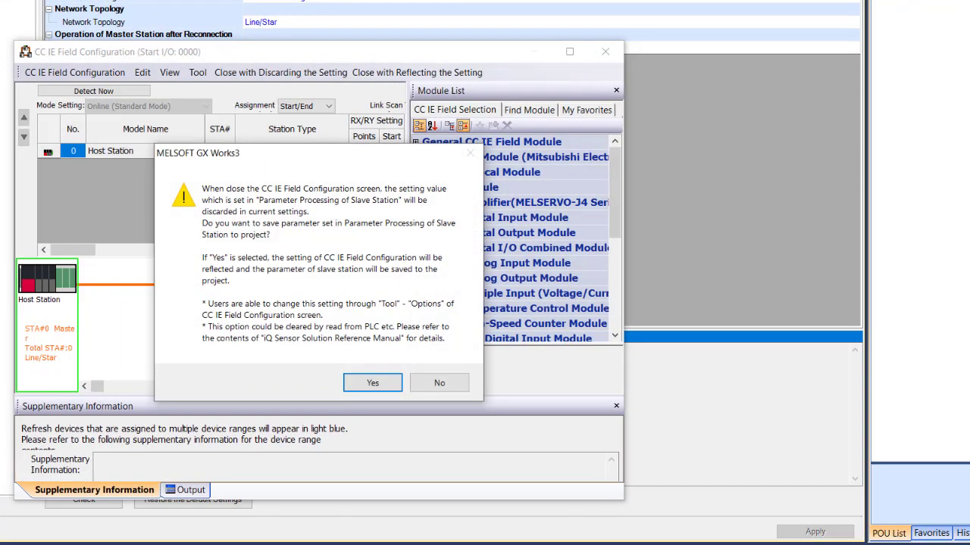
- Save slave parameters and drag the GN-9285 from G-Series NetworkAdapter onto the network as station 1
left_click(371, 384)
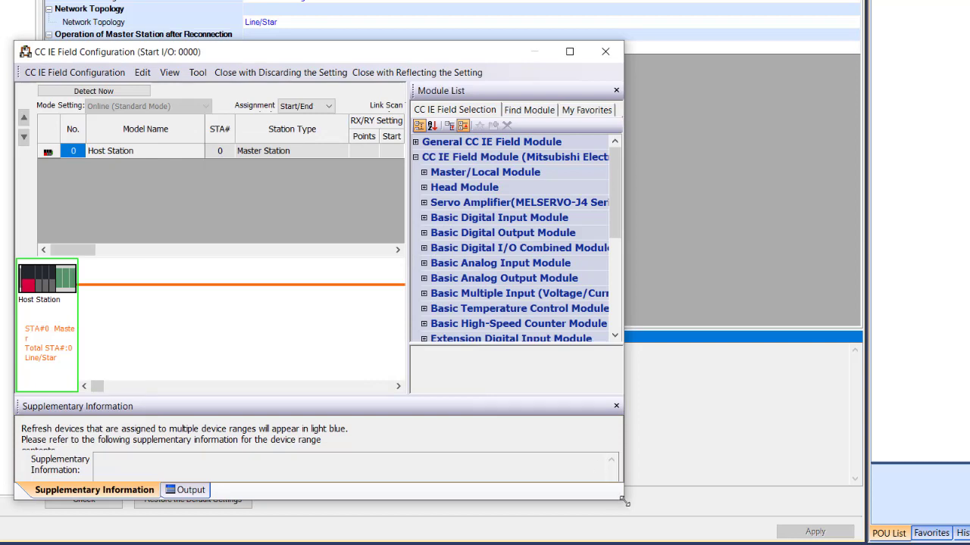
left_click_drag(622, 505, 969, 544)
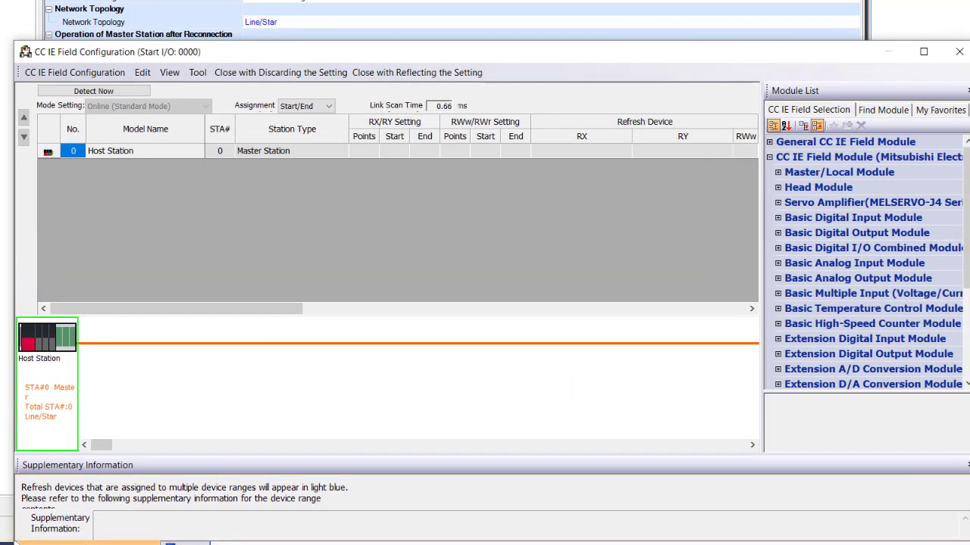
scroll(905, 271, "down", 3)
scroll(871, 324, "down", 1)
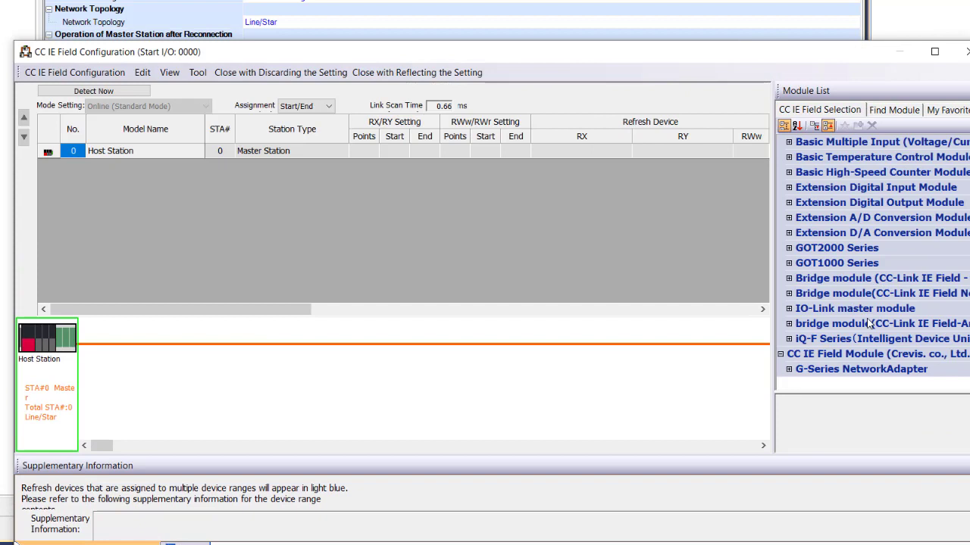
left_click(789, 370)
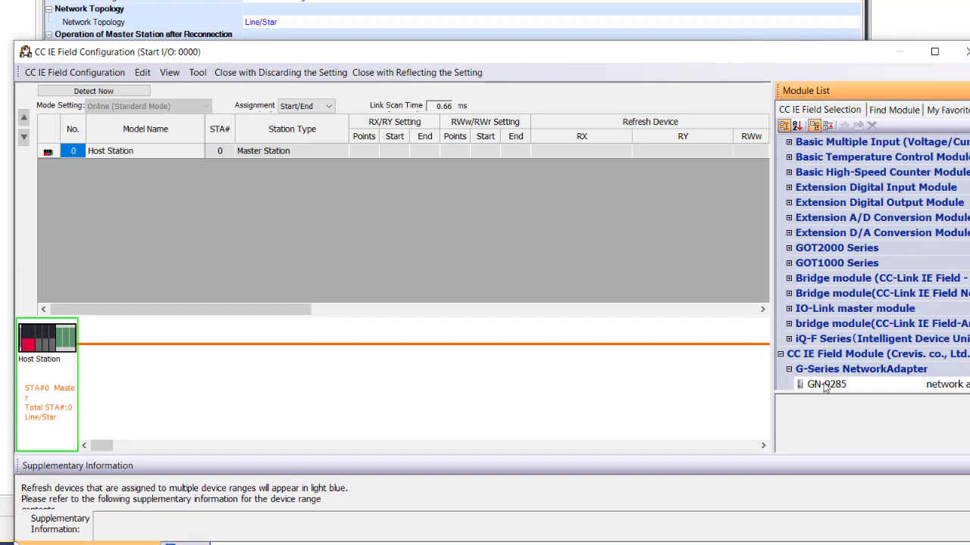
left_click_drag(822, 383, 117, 363)
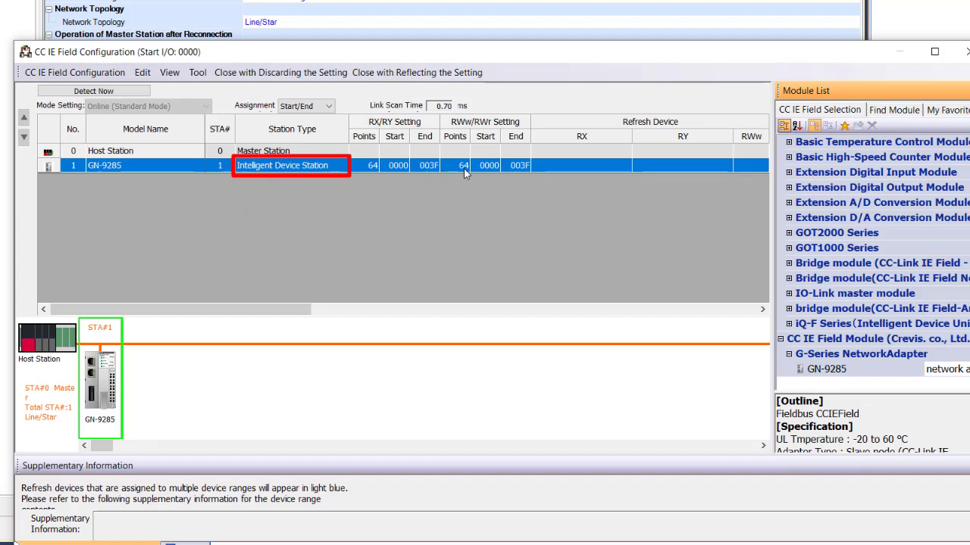
- Set station 1's RX/RY and RWw/RWr end addresses to 1F, giving 32 points each
left_click(374, 167)
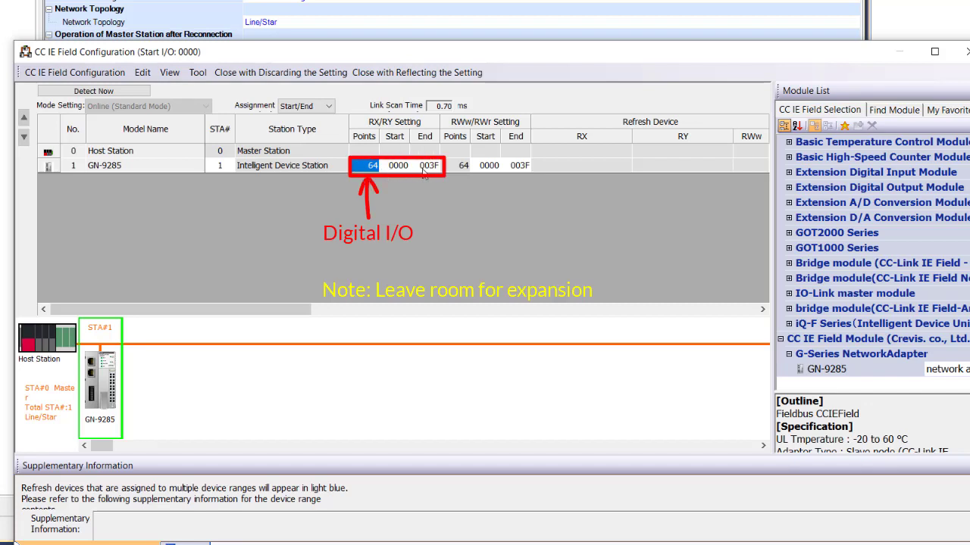
left_click(428, 169)
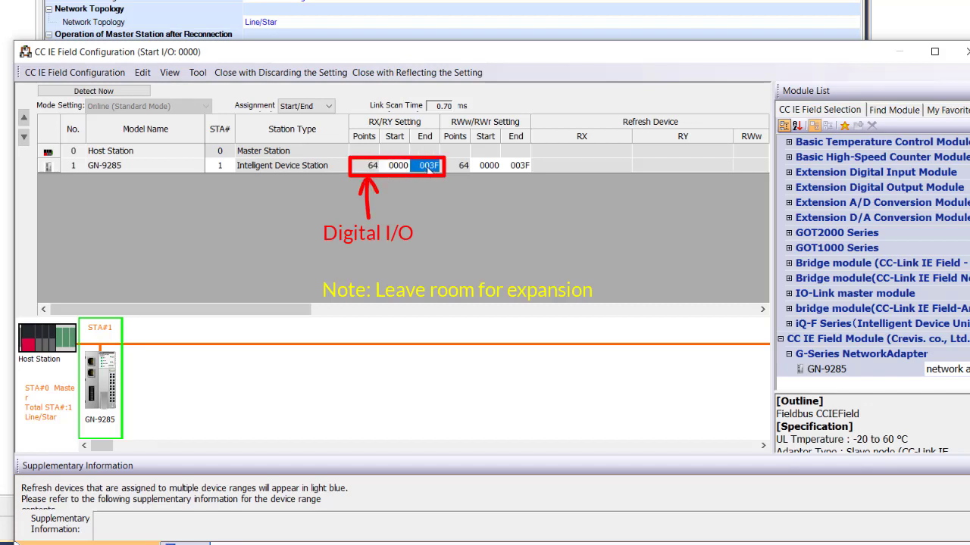
type("1F")
left_click(515, 167)
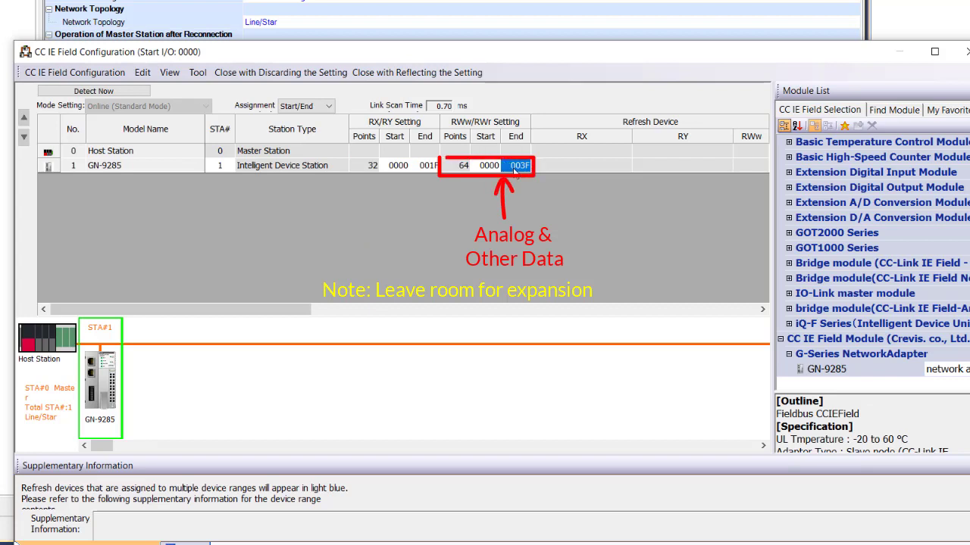
type("1F")
key("Return")
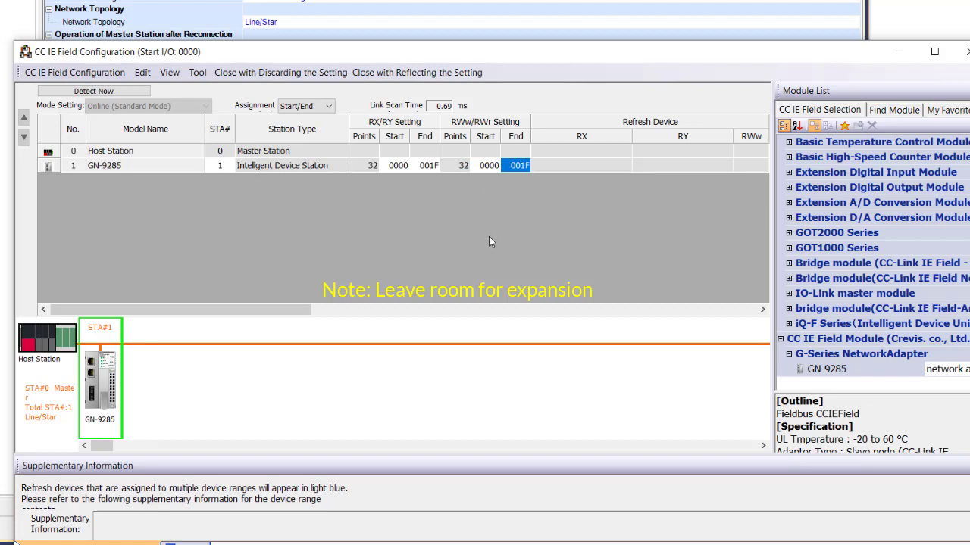
- Keep the network configuration changes and set refresh rows 1–4 to RX, RY, RWr and RWw
left_click(386, 76)
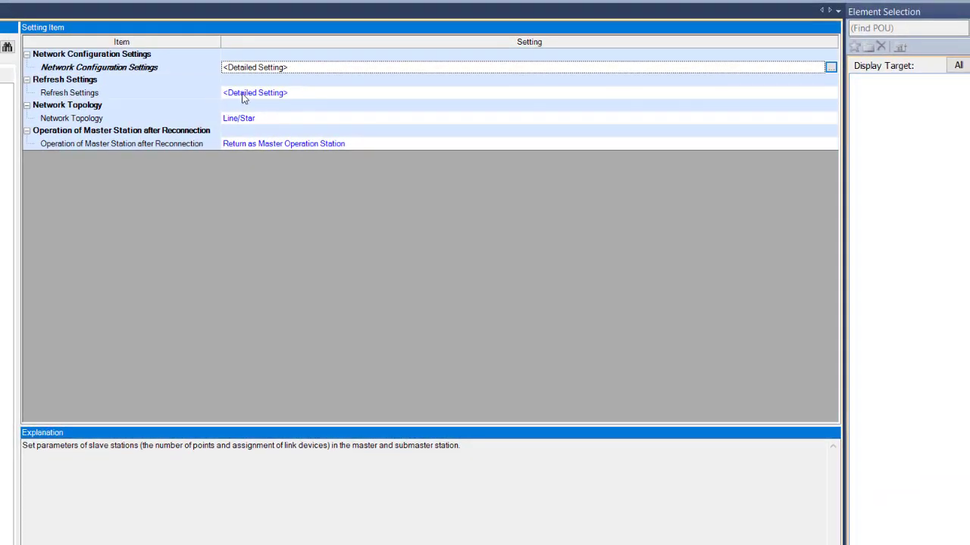
left_click(242, 94)
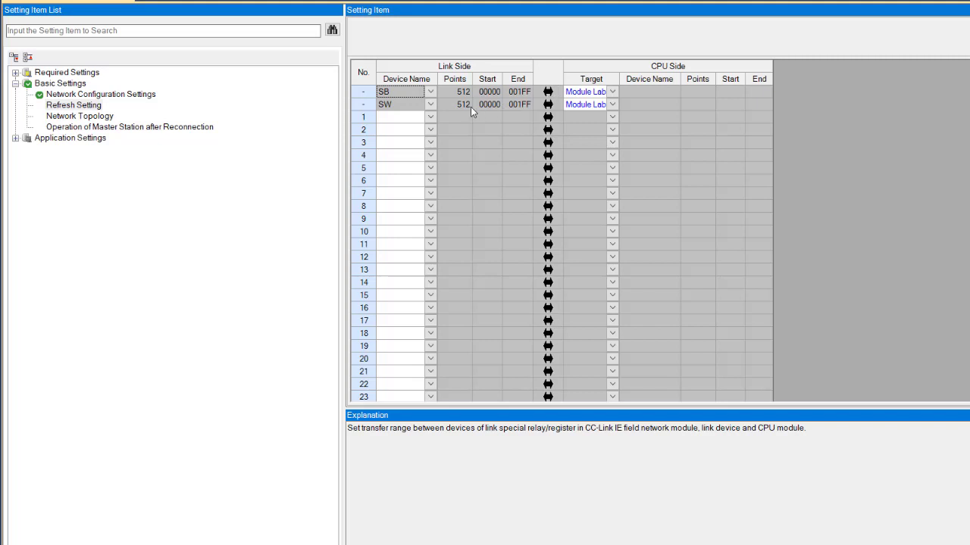
left_click(430, 119)
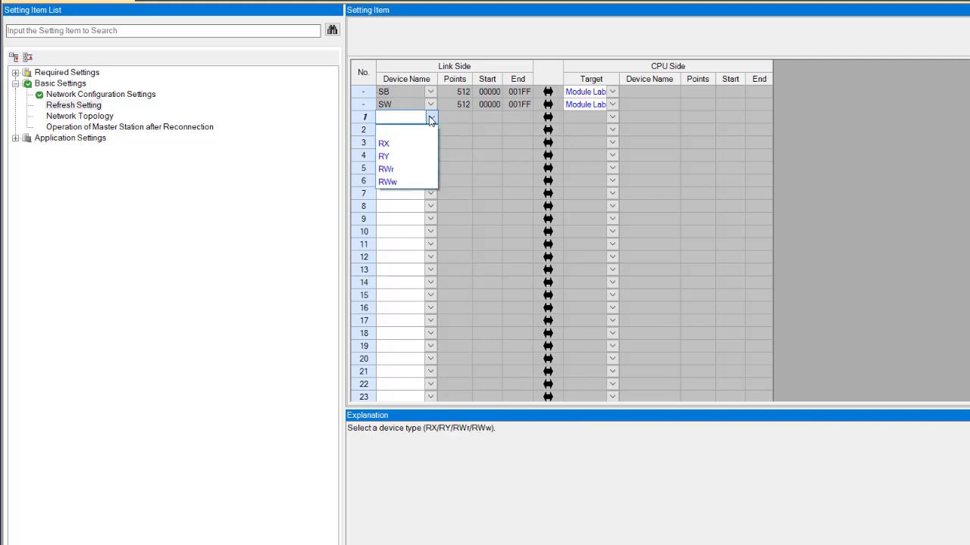
left_click(400, 143)
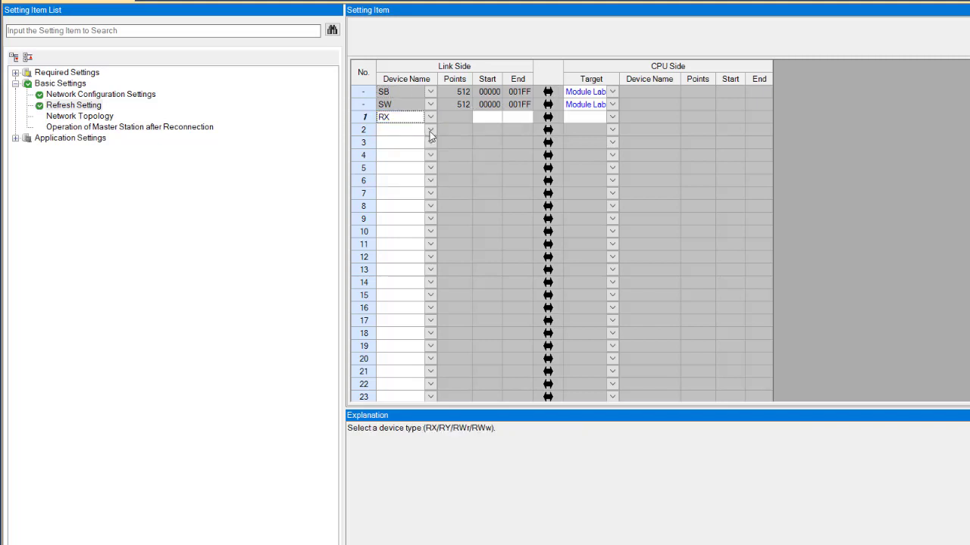
left_click(430, 132)
left_click(399, 173)
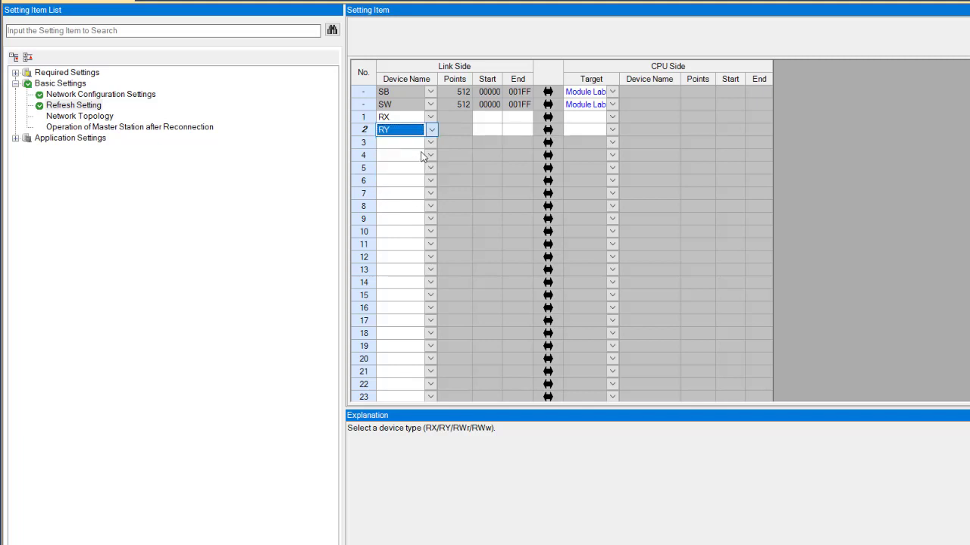
left_click(432, 142)
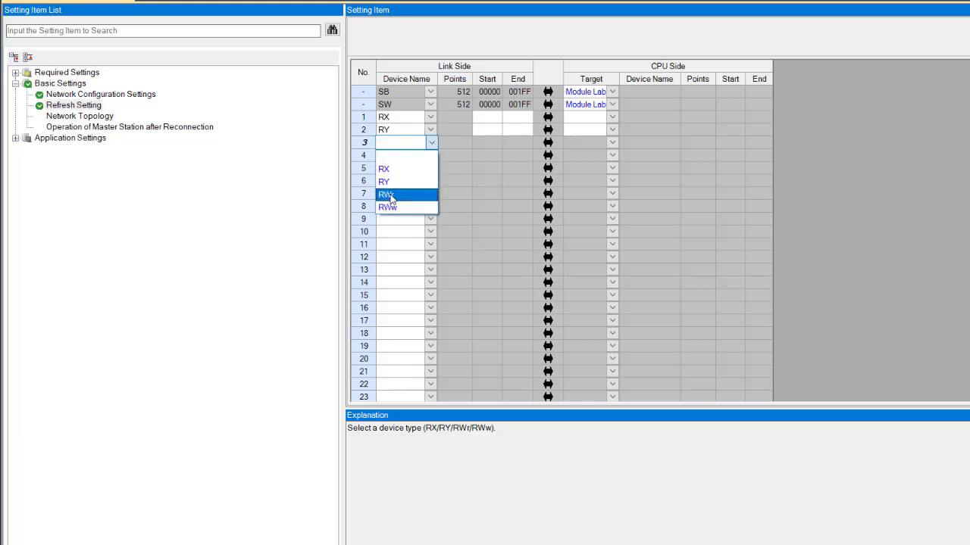
left_click(391, 194)
left_click(431, 155)
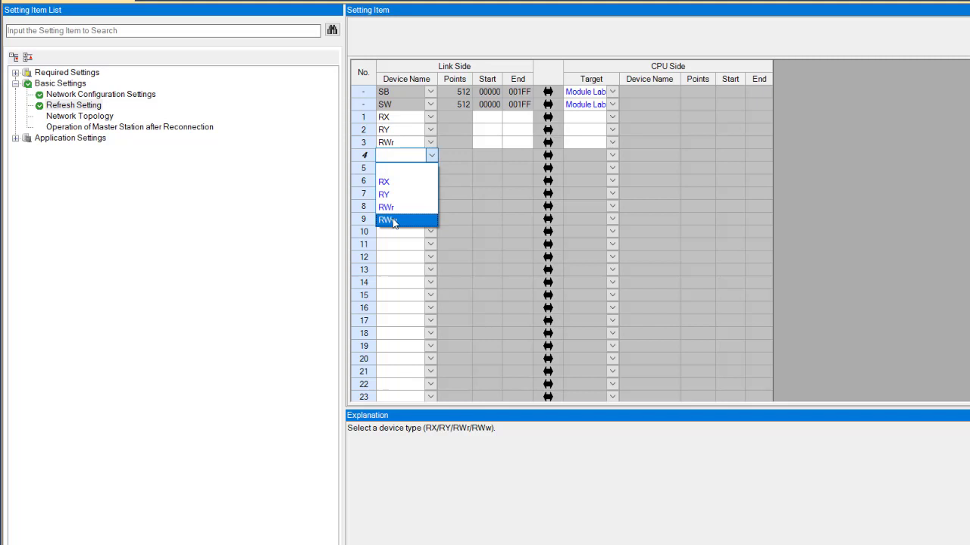
left_click(394, 220)
- Enter a link-side start address of 0 for all four refresh rows
left_click(490, 120)
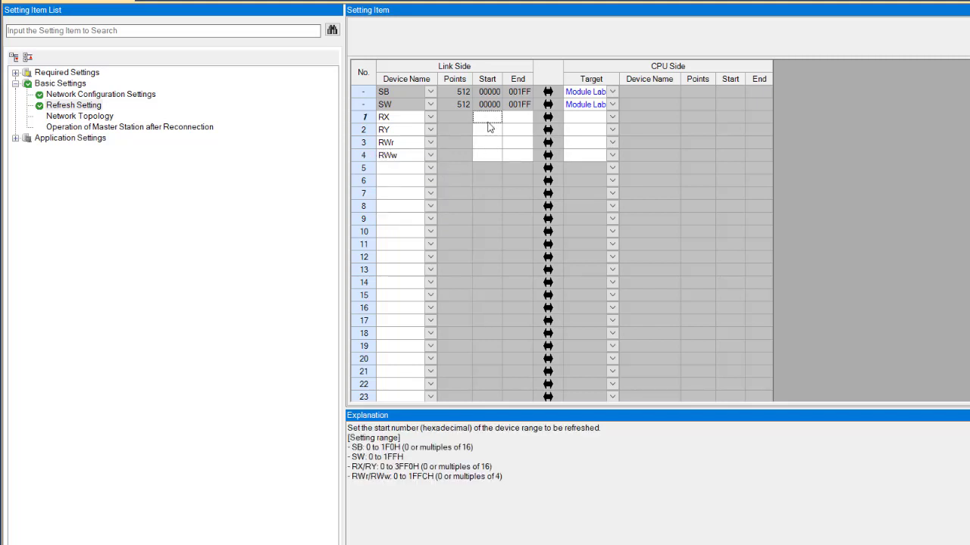
type("0")
left_click(487, 131)
type("0")
left_click(479, 155)
type("0")
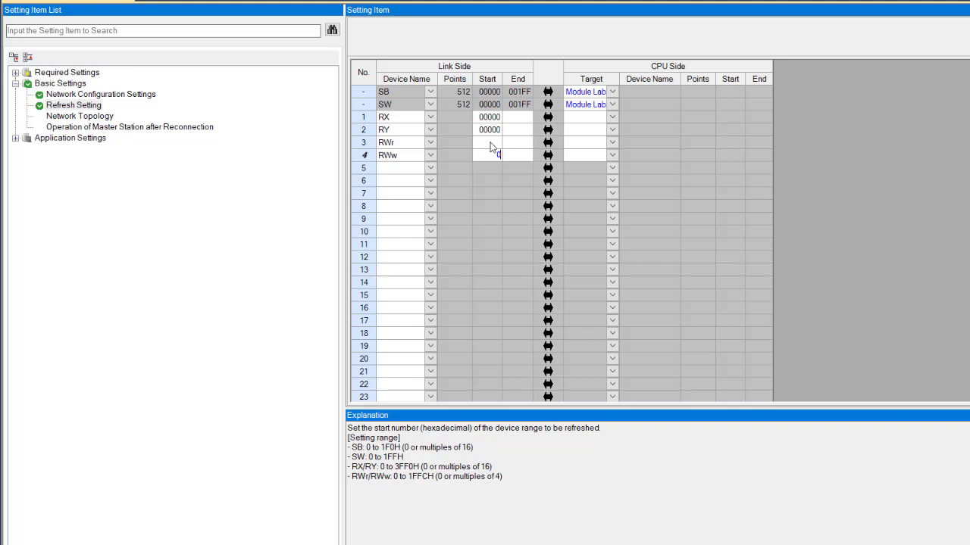
left_click(493, 145)
type("0")
- Give the RX, RY, RWr and RWw link-side ranges an end of 1F
left_click(517, 120)
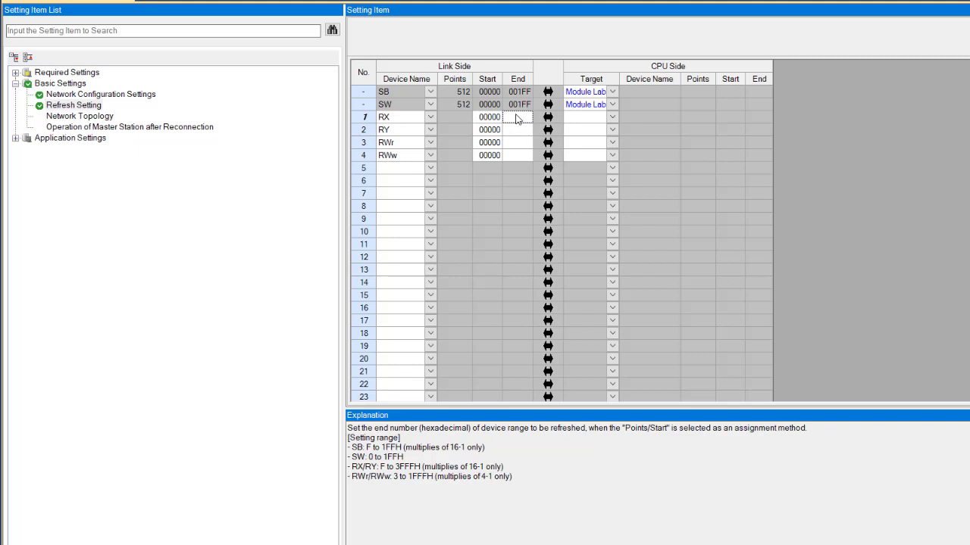
left_click(517, 119)
type("1f")
left_click(520, 131)
type("1")
type("f")
left_click(518, 145)
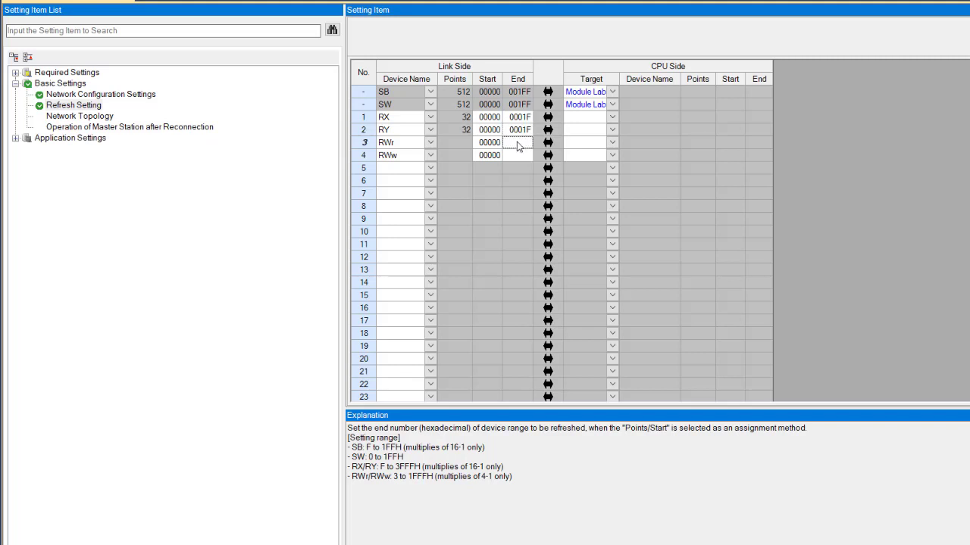
type("1")
type("f")
left_click(514, 156)
type("1")
- Set the refresh target of all four rows to Specify Device
left_click(593, 116)
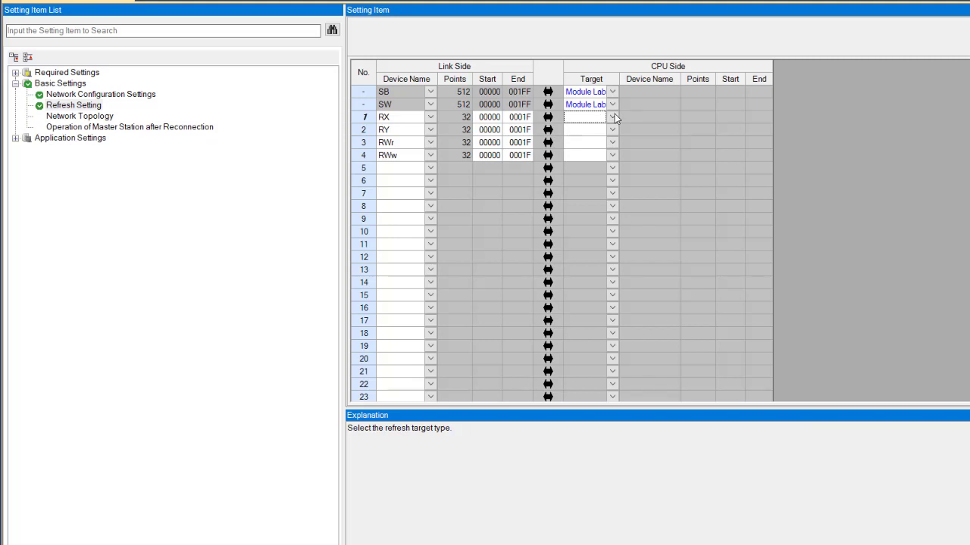
left_click(613, 117)
left_click(592, 143)
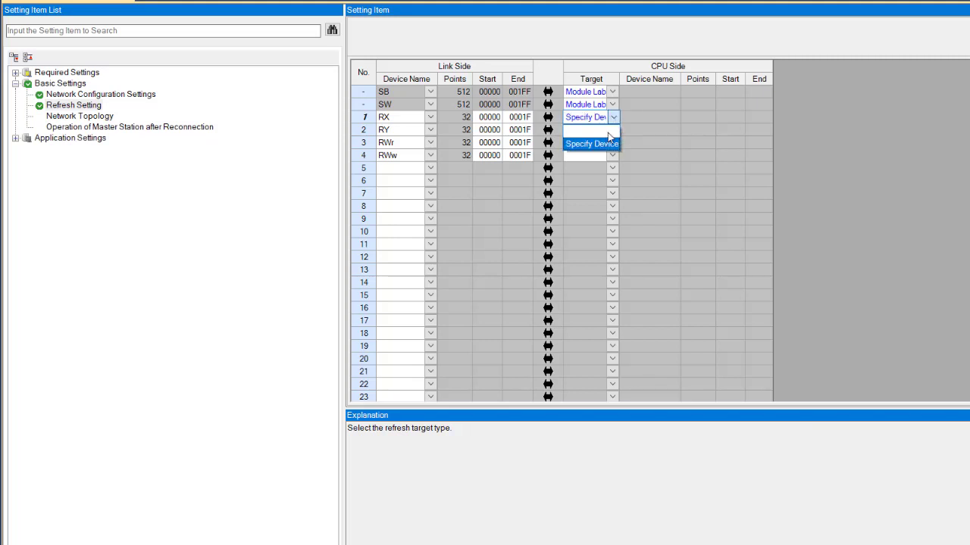
left_click(613, 130)
left_click(602, 156)
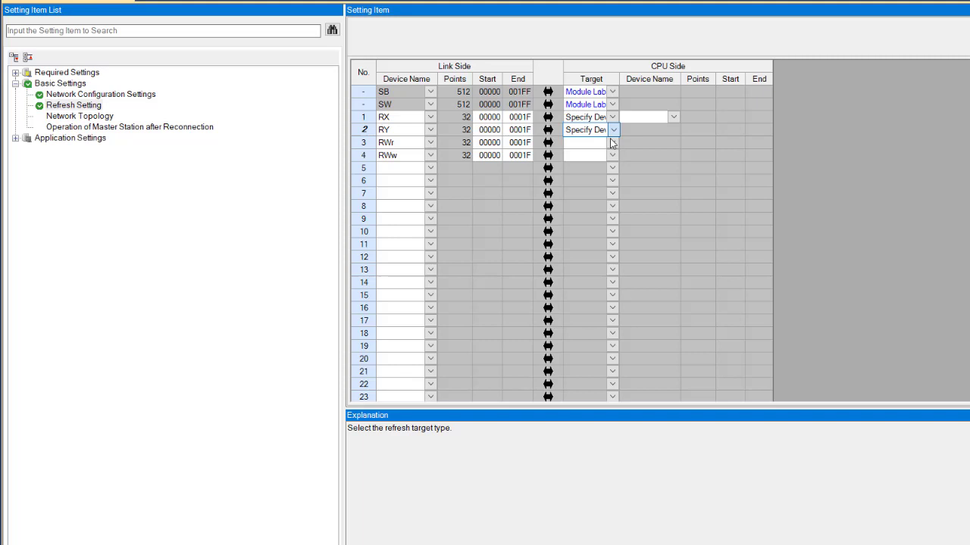
left_click(602, 169)
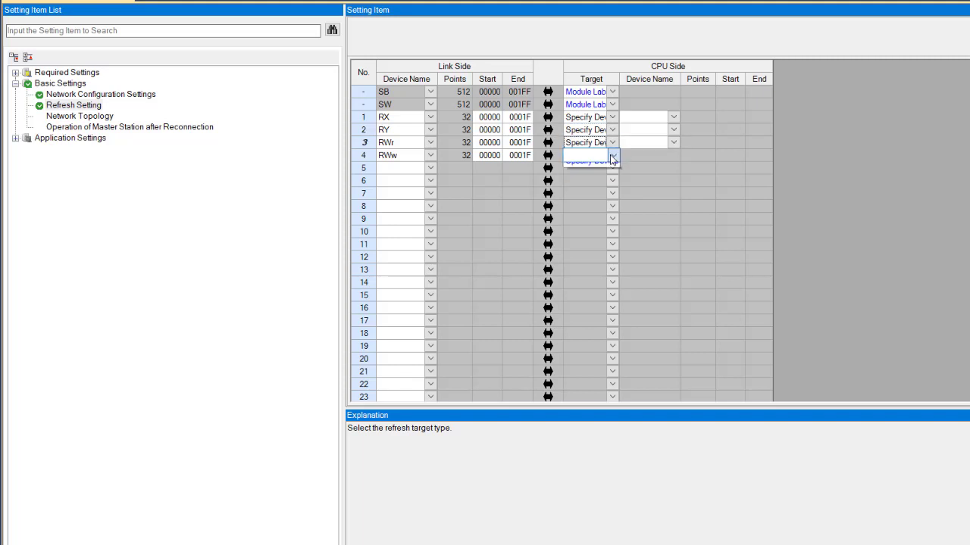
left_click(598, 181)
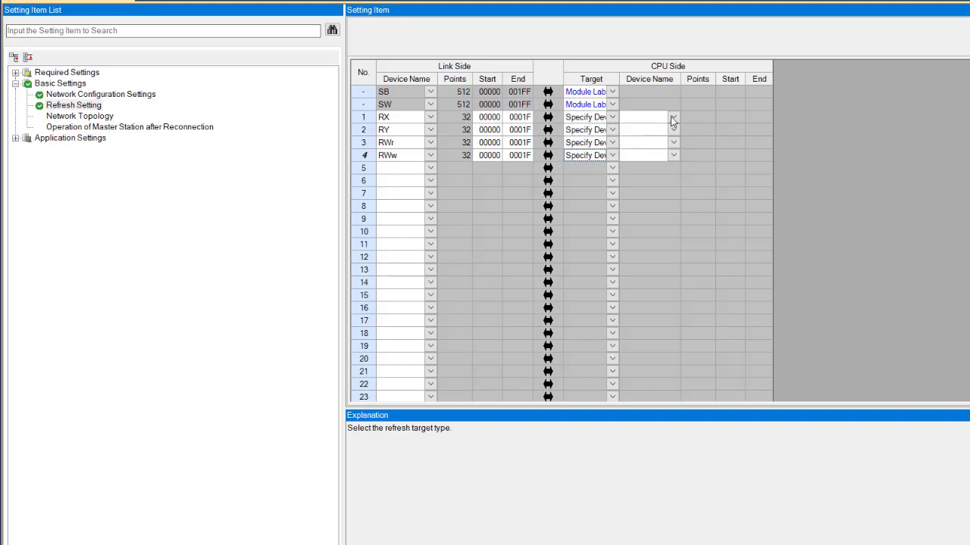
- Choose CPU device names X, Y, W and W for the RX, RY, RWr and RWw rows
left_click(674, 117)
left_click(656, 132)
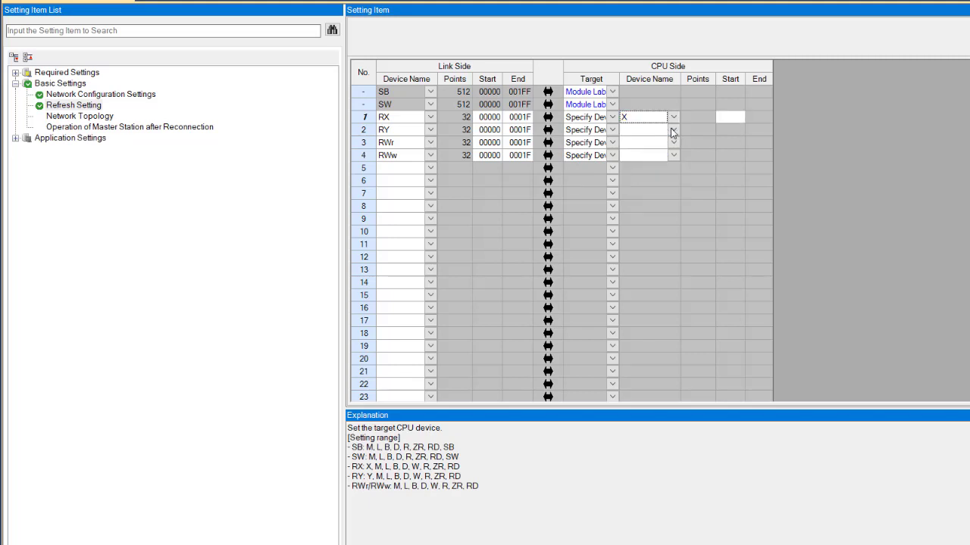
left_click(645, 144)
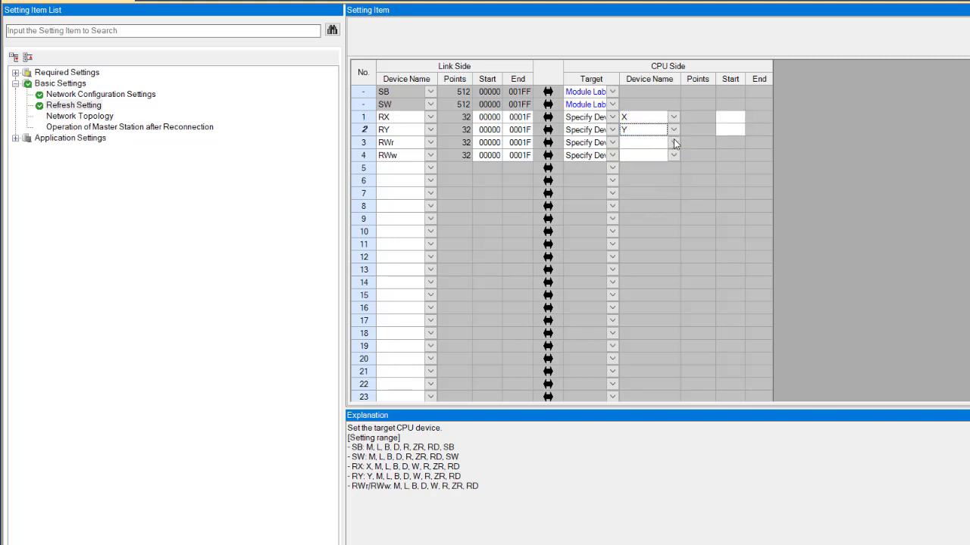
left_click(673, 142)
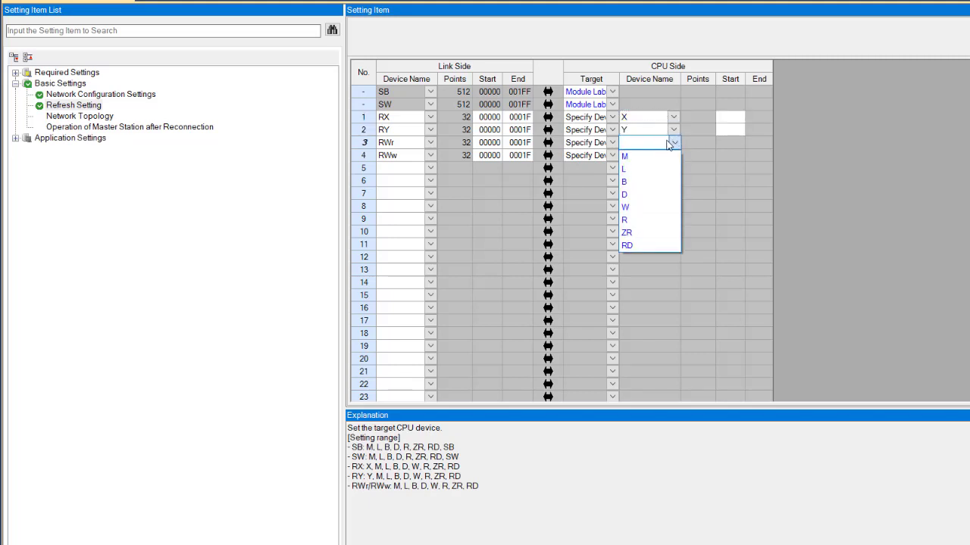
left_click(634, 207)
left_click(675, 155)
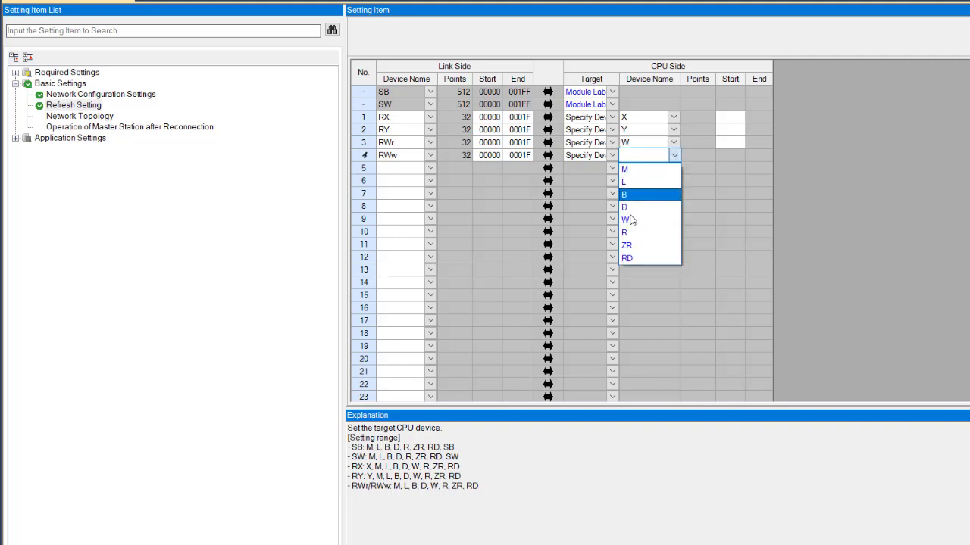
type("W")
key("Return")
- Enter CPU start numbers 500, 500, 0 and 1000 for the four refresh rows
left_click(725, 118)
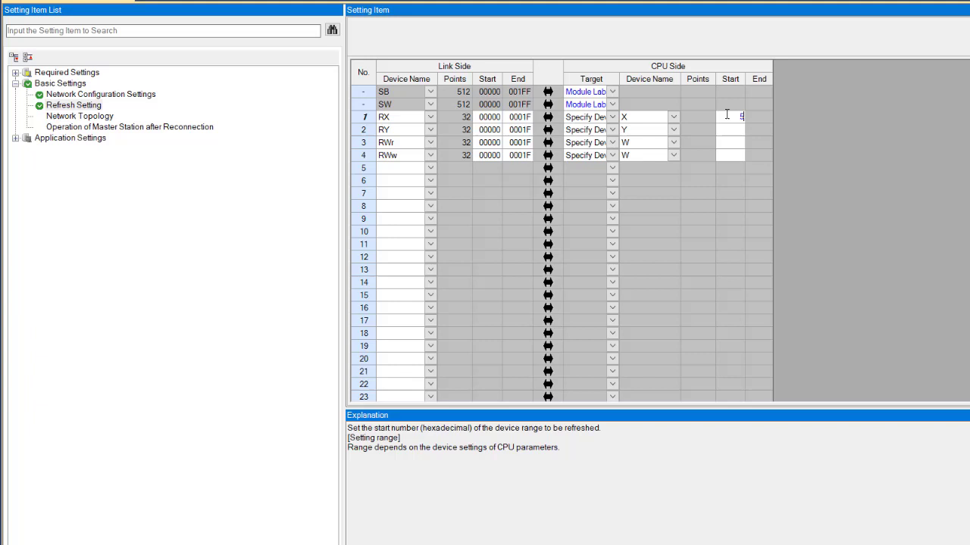
type("500")
left_click(734, 132)
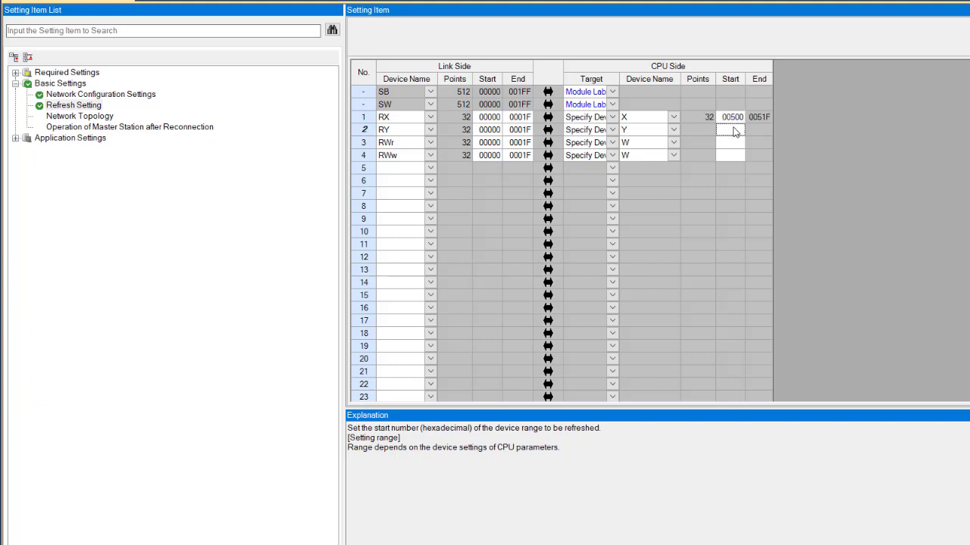
type("500")
left_click(727, 145)
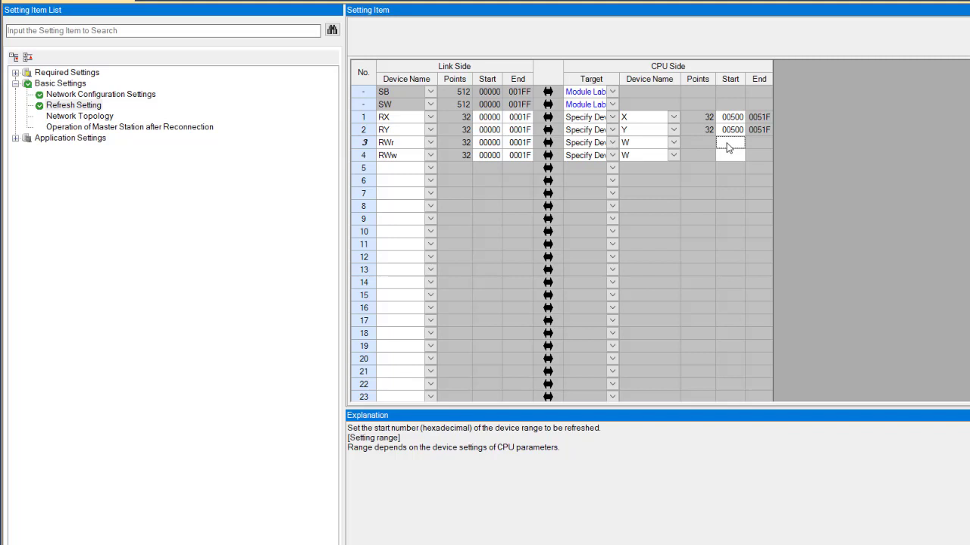
type("0")
left_click(727, 157)
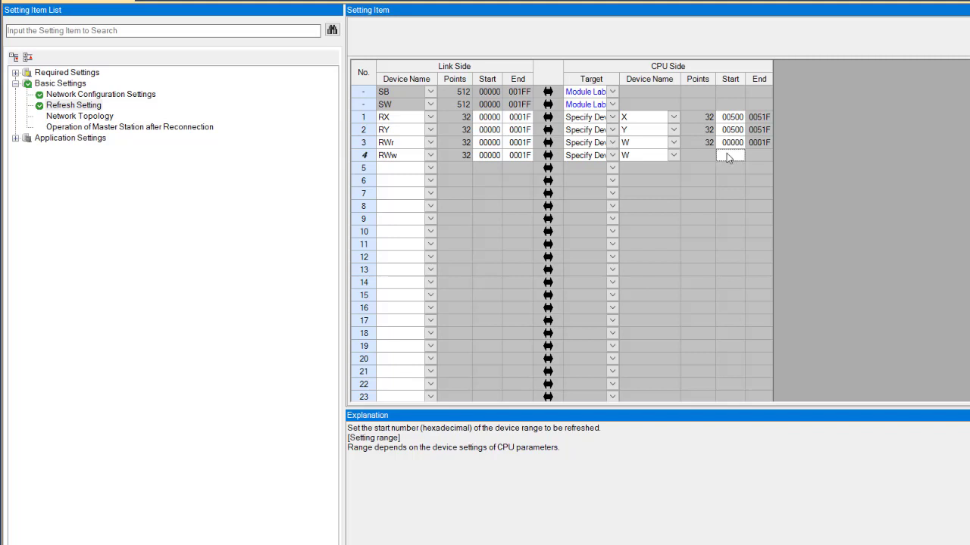
type("1000")
key("Return")
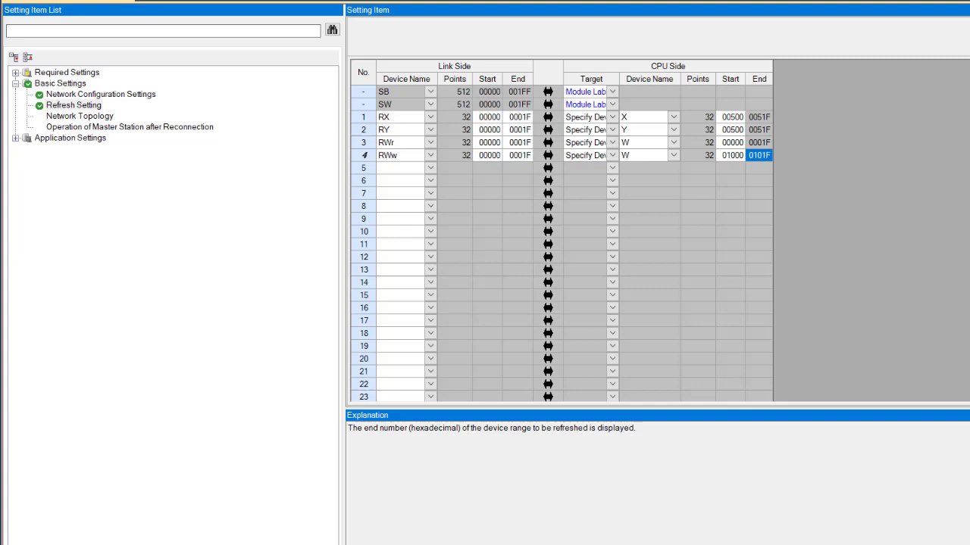
- Close the parameter window and show the Watch 1 list with K4X500, K4Y500, W0 and W1000
left_click(131, 2)
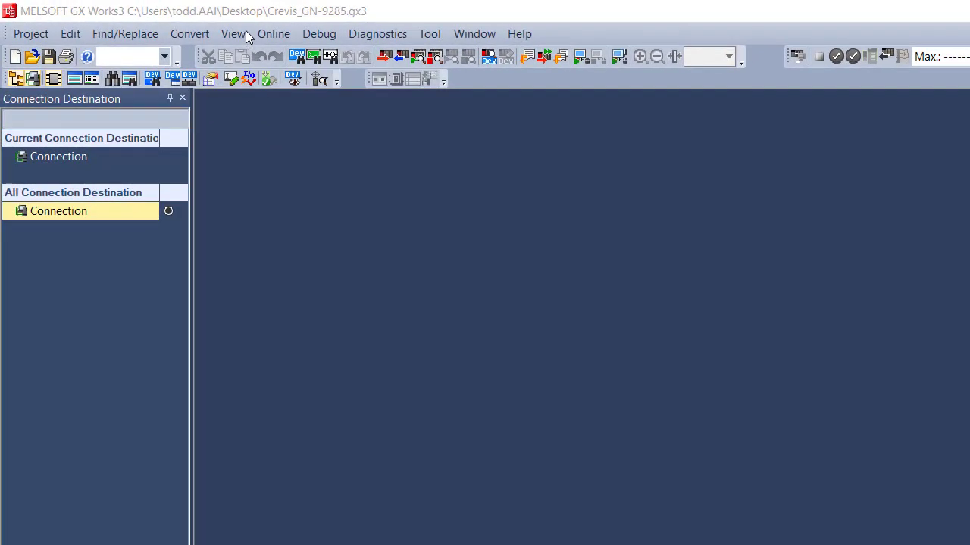
left_click(237, 35)
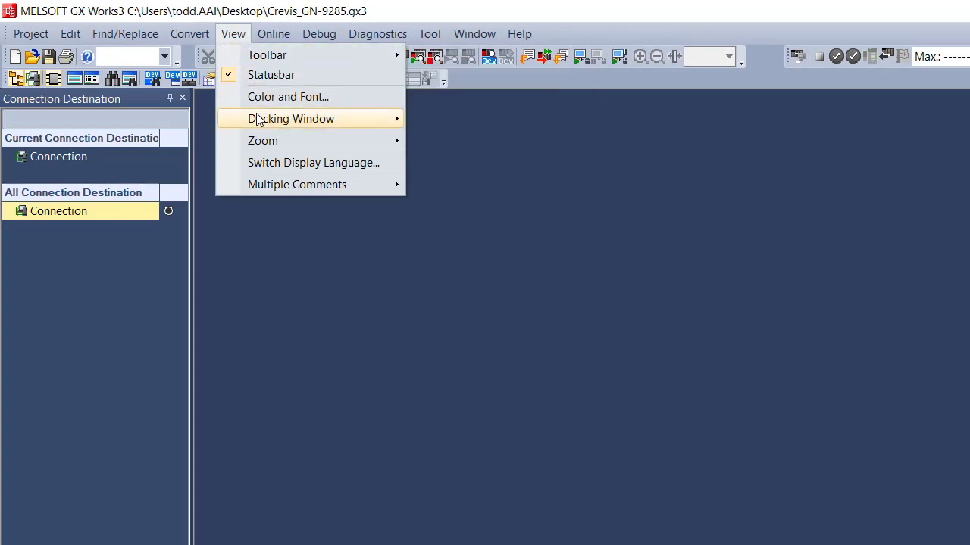
mouse_move(291, 118)
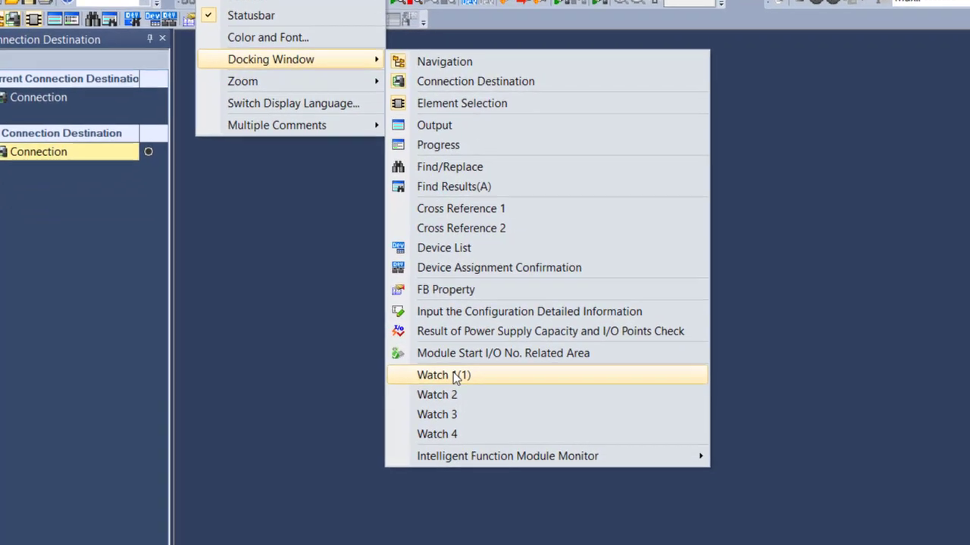
left_click(479, 434)
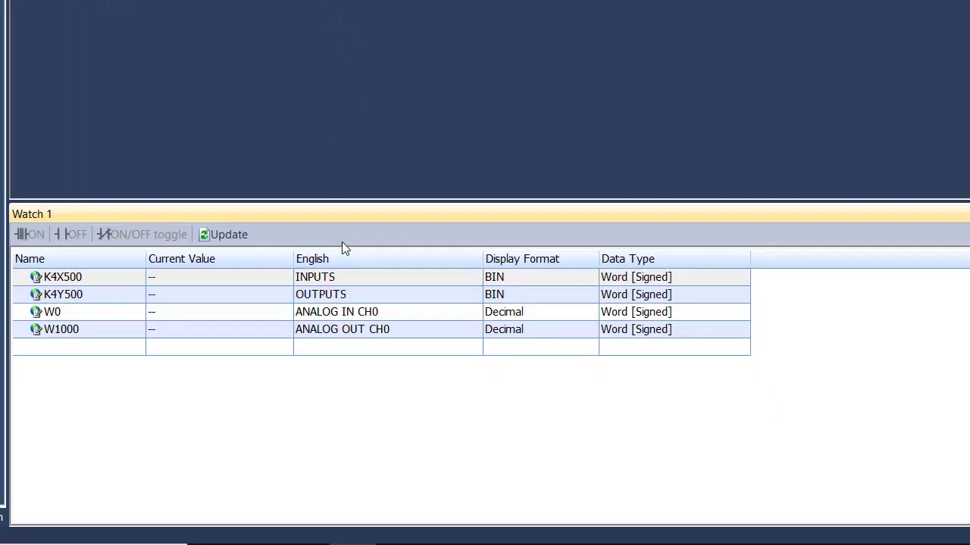
- Start watching and set the first bit of K4Y500 to 1
left_click(130, 350)
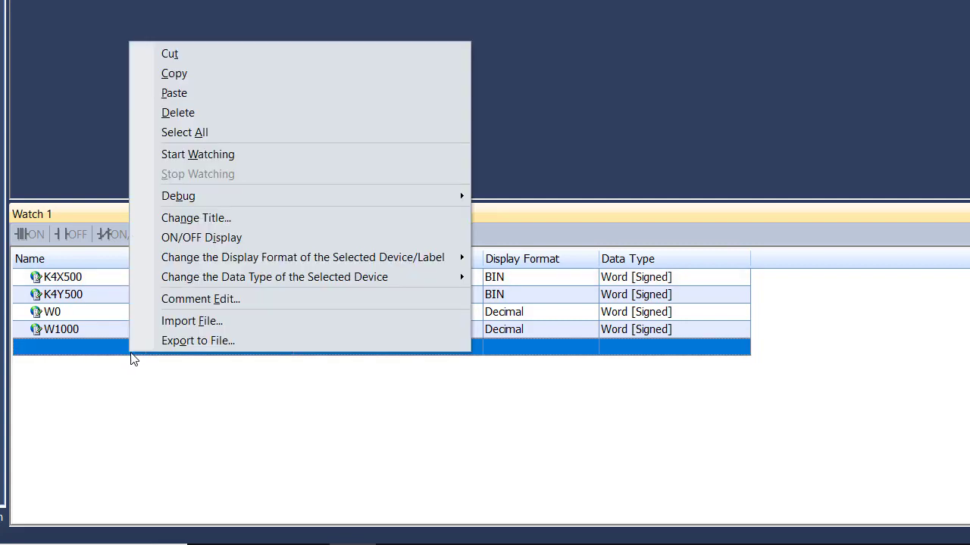
left_click(231, 151)
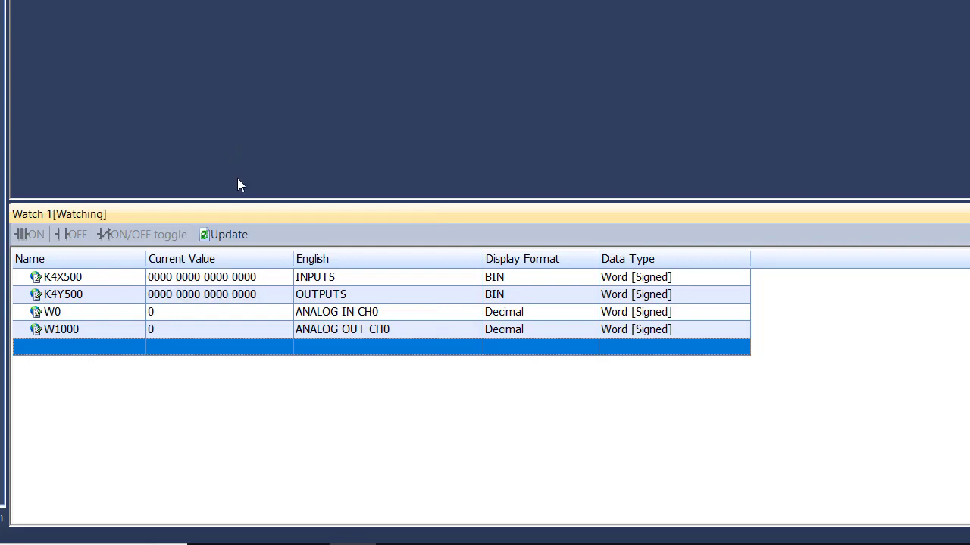
left_click(258, 295)
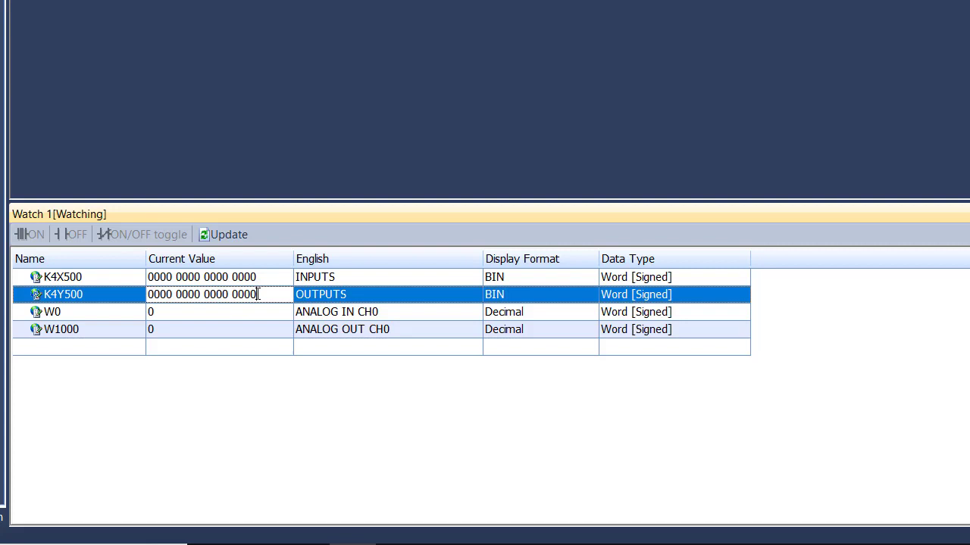
left_click_drag(259, 295, 252, 294)
type("1")
key("Return")
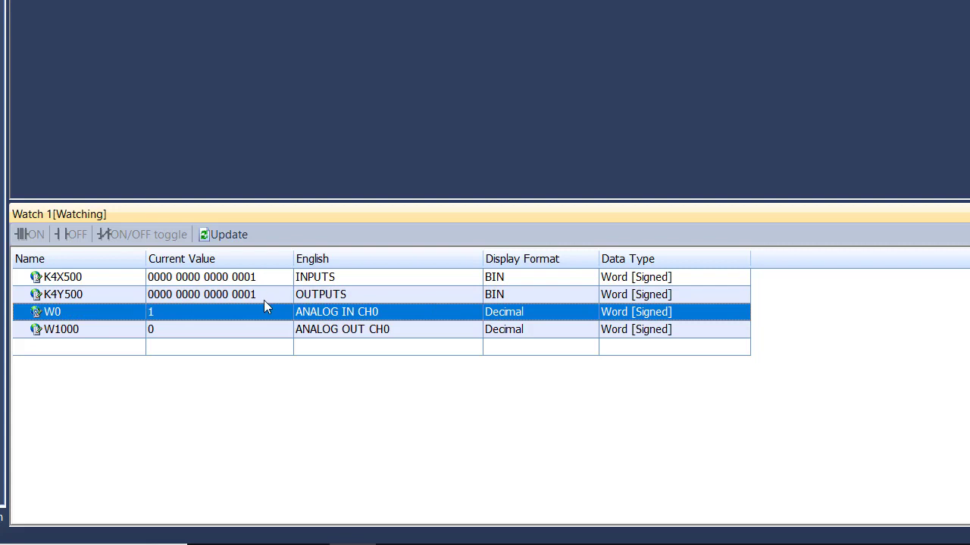
- Write 5000 to W1000's current value
left_click(176, 336)
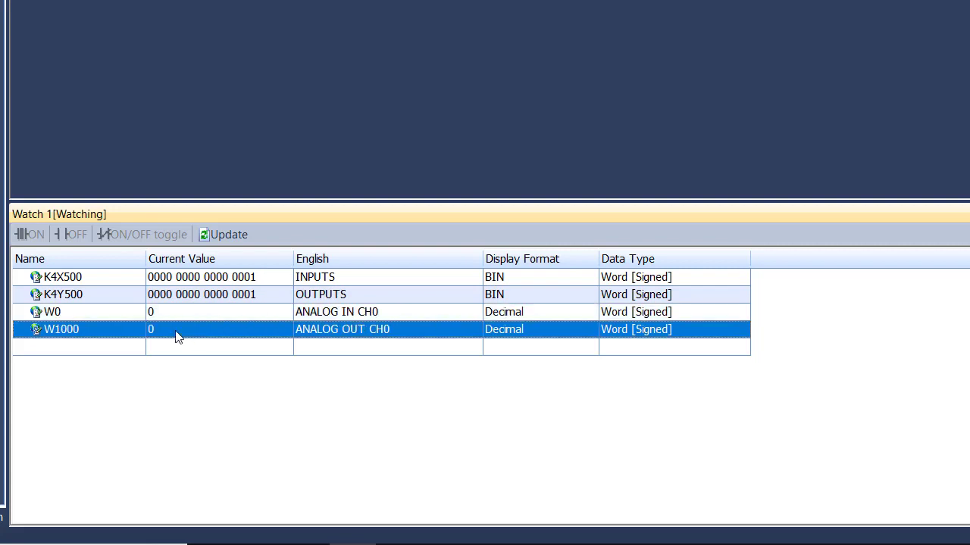
double_click(151, 330)
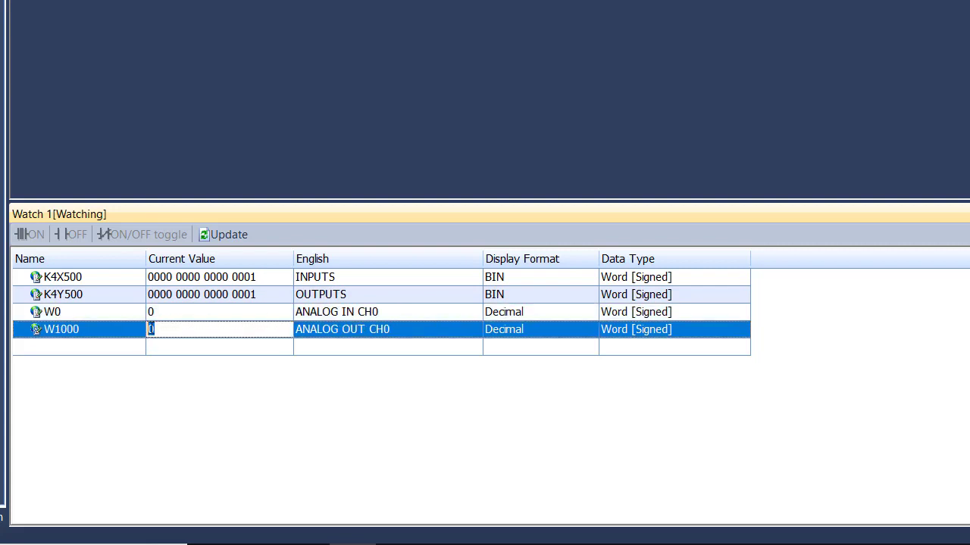
type("5000")
key("Return")
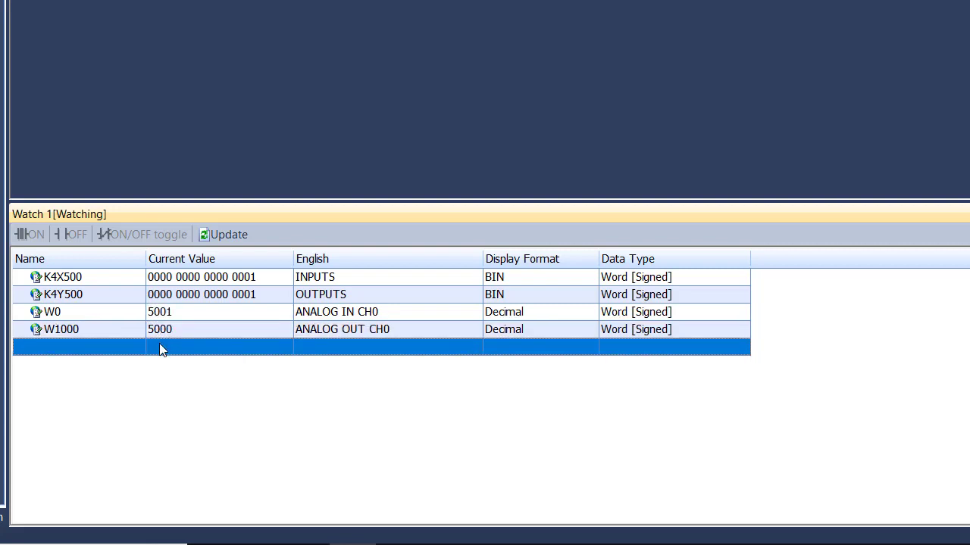